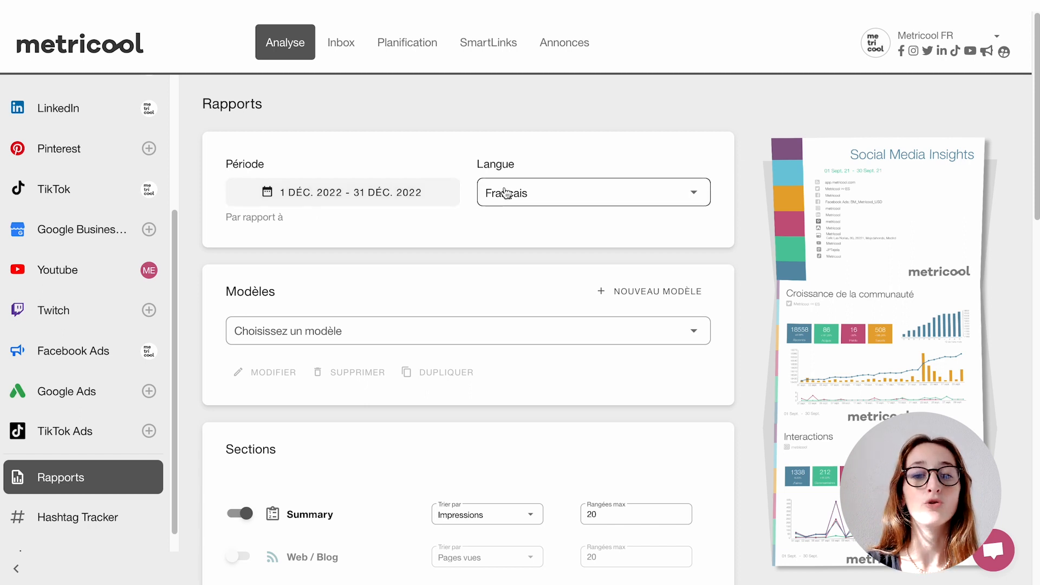
Review the report's period, language, template, section, logo, export and automatic monthly e-mail options
{"action": "scroll", "coordinate": [512, 346], "scroll_direction": "down", "scroll_amount": 1}
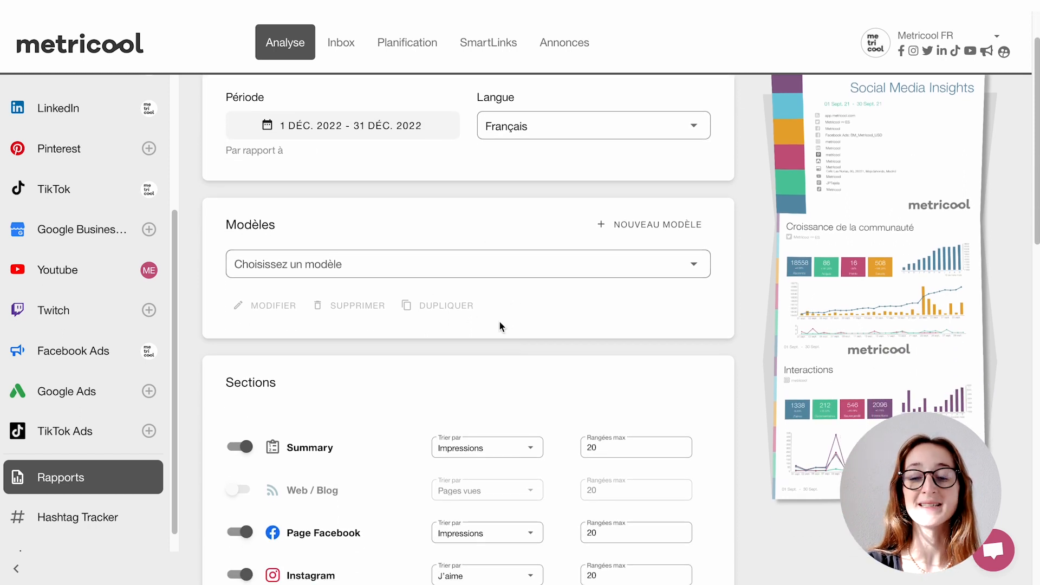
{"action": "scroll", "coordinate": [499, 325], "scroll_direction": "down", "scroll_amount": 1}
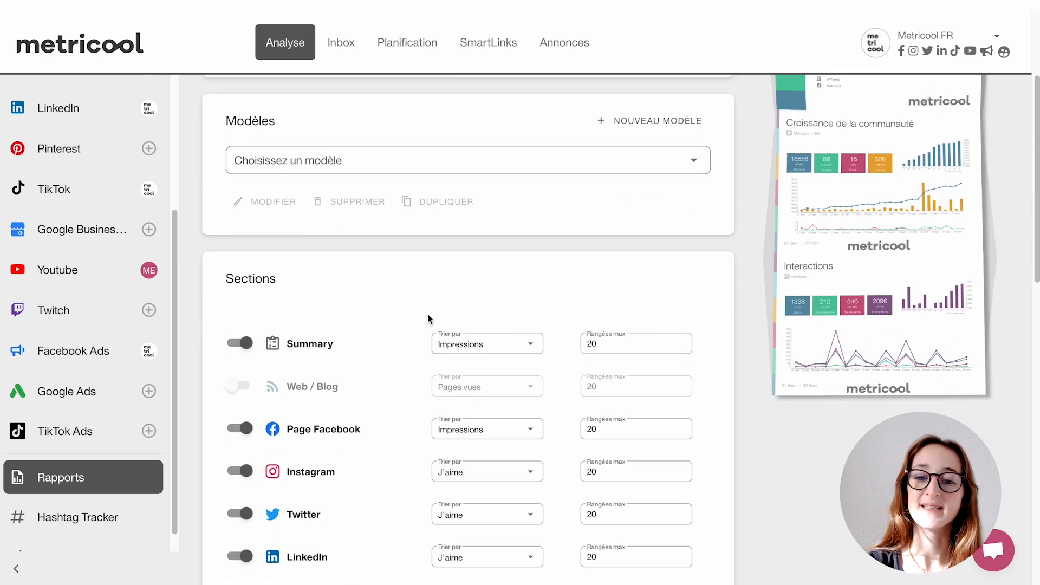
{"action": "scroll", "coordinate": [428, 324], "scroll_direction": "down", "scroll_amount": 2}
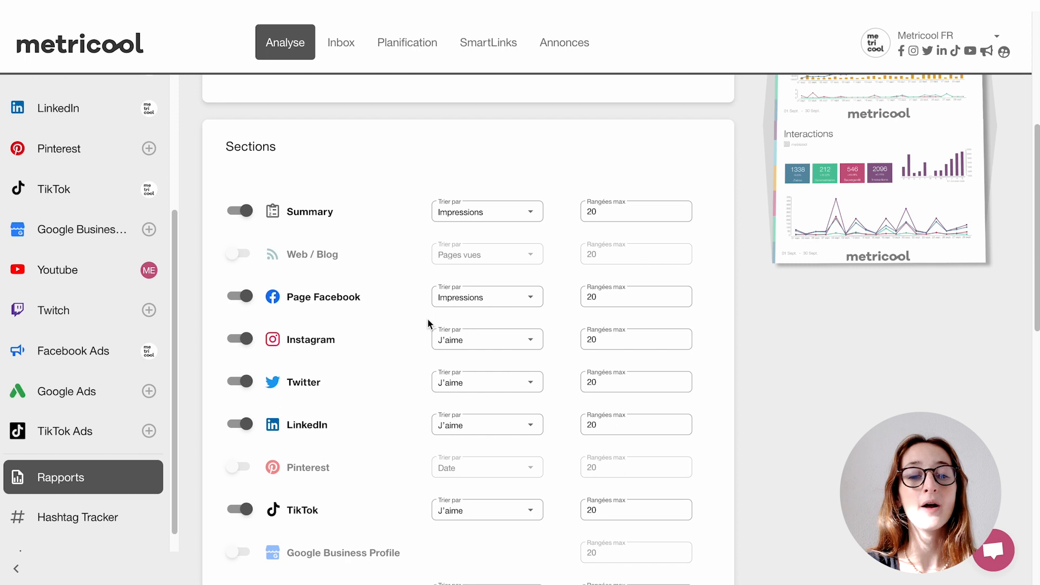
{"action": "scroll", "coordinate": [428, 324], "scroll_direction": "down", "scroll_amount": 1}
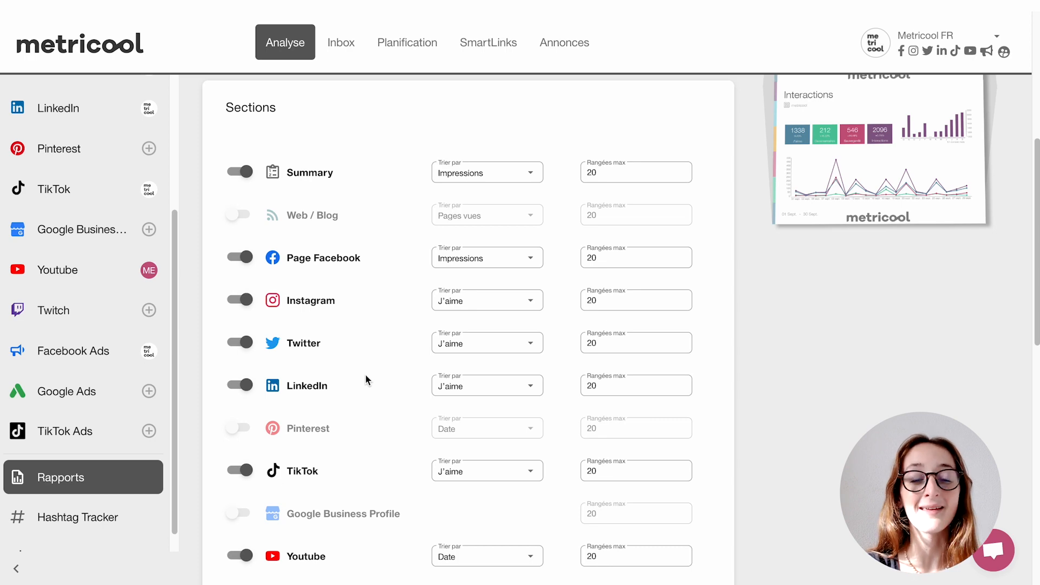
{"action": "scroll", "coordinate": [366, 379], "scroll_direction": "down", "scroll_amount": 10}
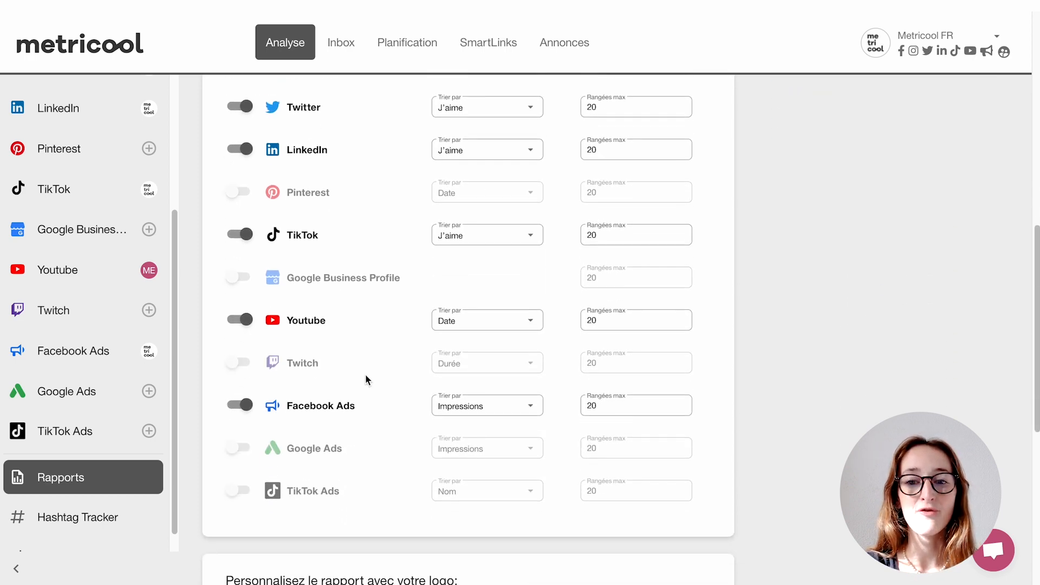
{"action": "scroll", "coordinate": [366, 380], "scroll_direction": "down", "scroll_amount": 2}
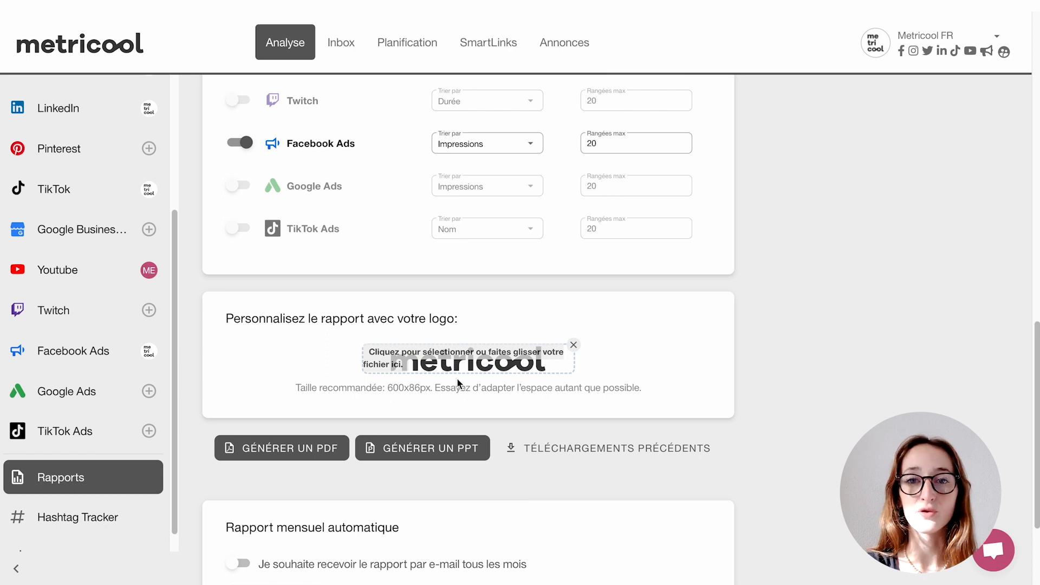
{"action": "scroll", "coordinate": [457, 379], "scroll_direction": "down", "scroll_amount": 1}
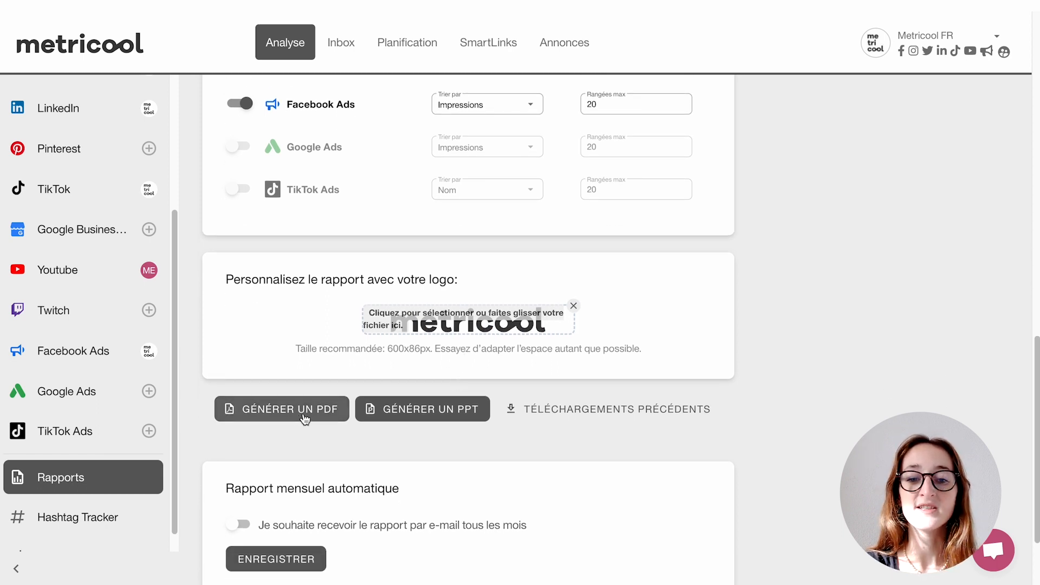
{"action": "scroll", "coordinate": [430, 421], "scroll_direction": "down", "scroll_amount": 1}
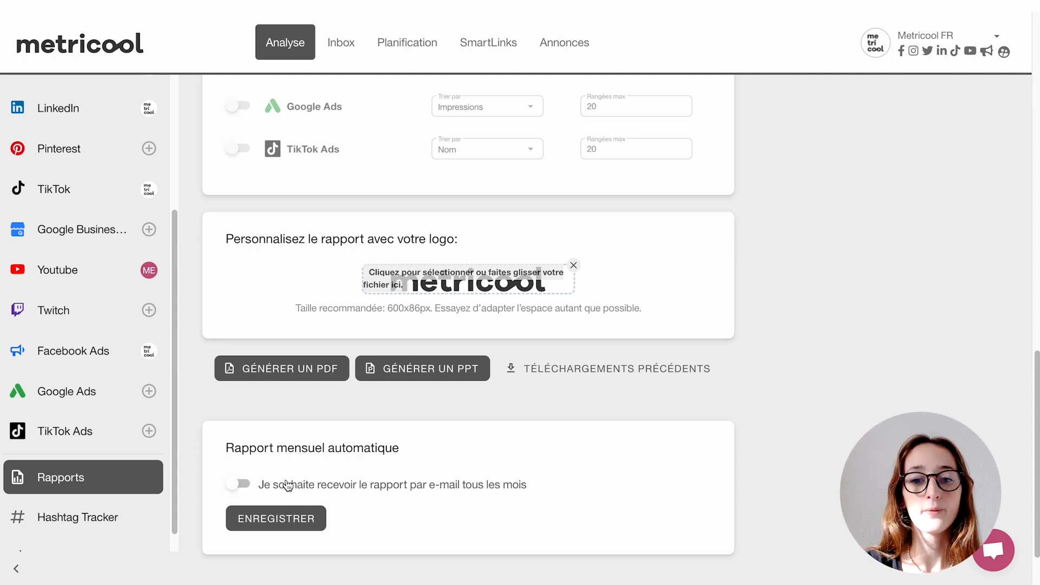
{"action": "scroll", "coordinate": [288, 484], "scroll_direction": "up", "scroll_amount": 20}
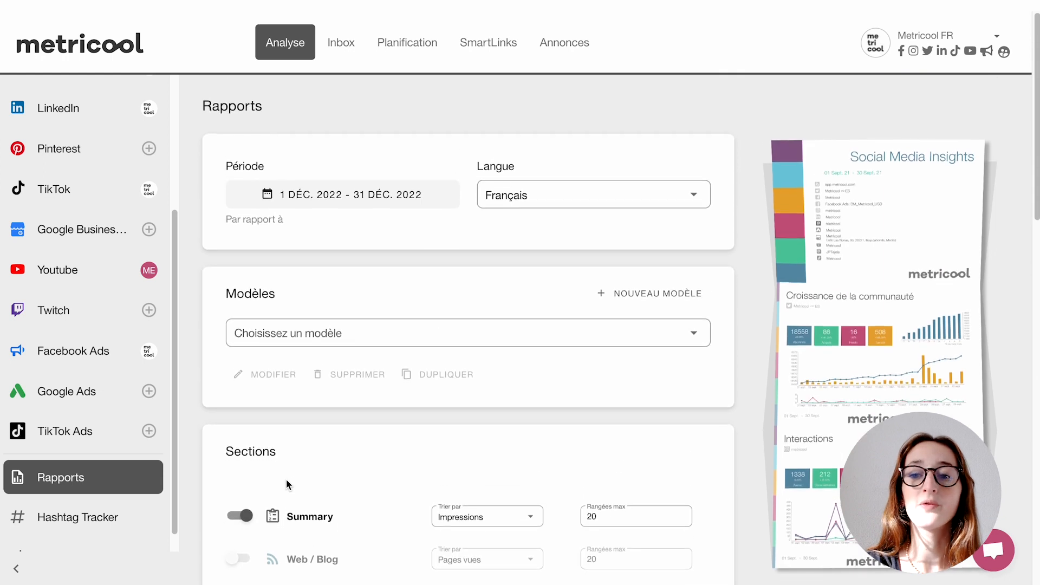
Create a new report template and name it "Metricool Rapport 2022"
{"action": "left_click", "coordinate": [314, 338]}
{"action": "left_click", "coordinate": [403, 289]}
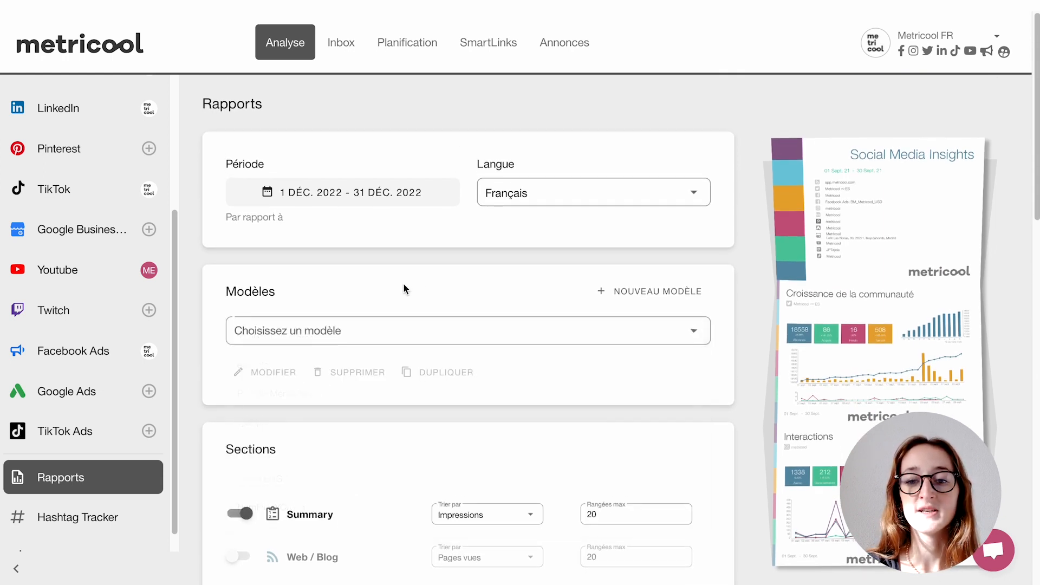
{"action": "left_click", "coordinate": [609, 291]}
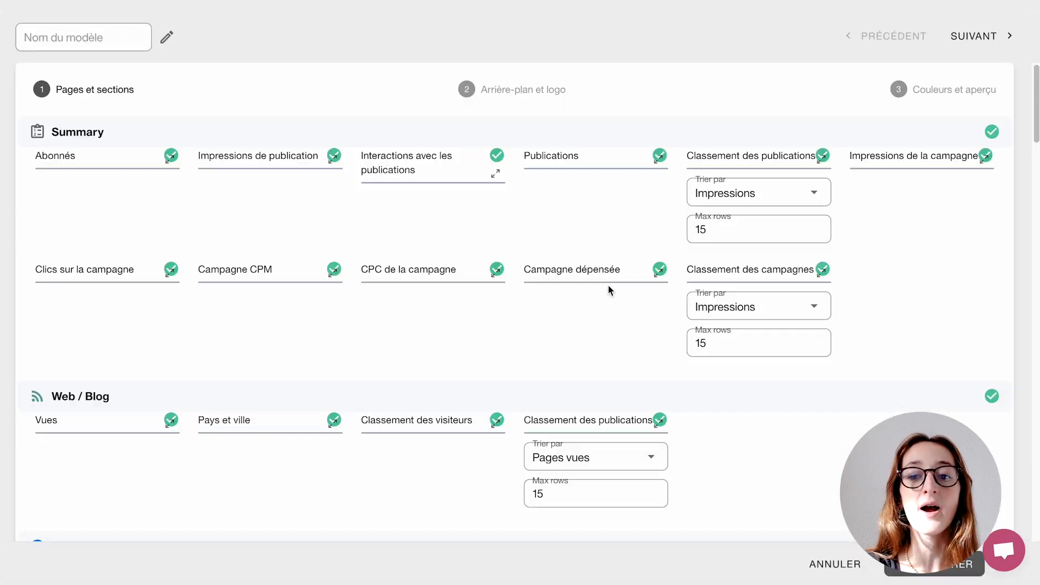
{"action": "left_click", "coordinate": [64, 35]}
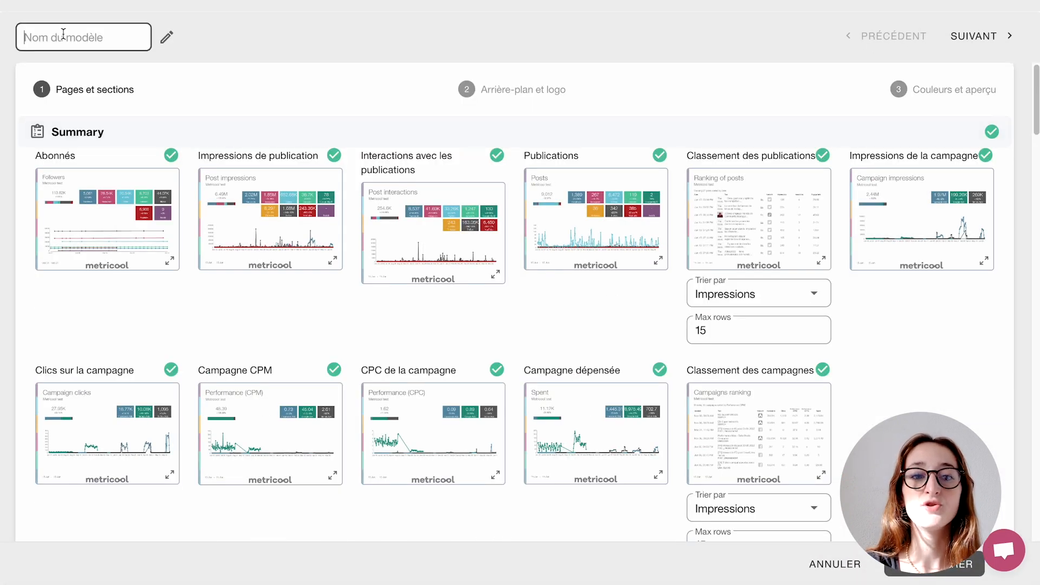
{"action": "type", "text": "Metri"}
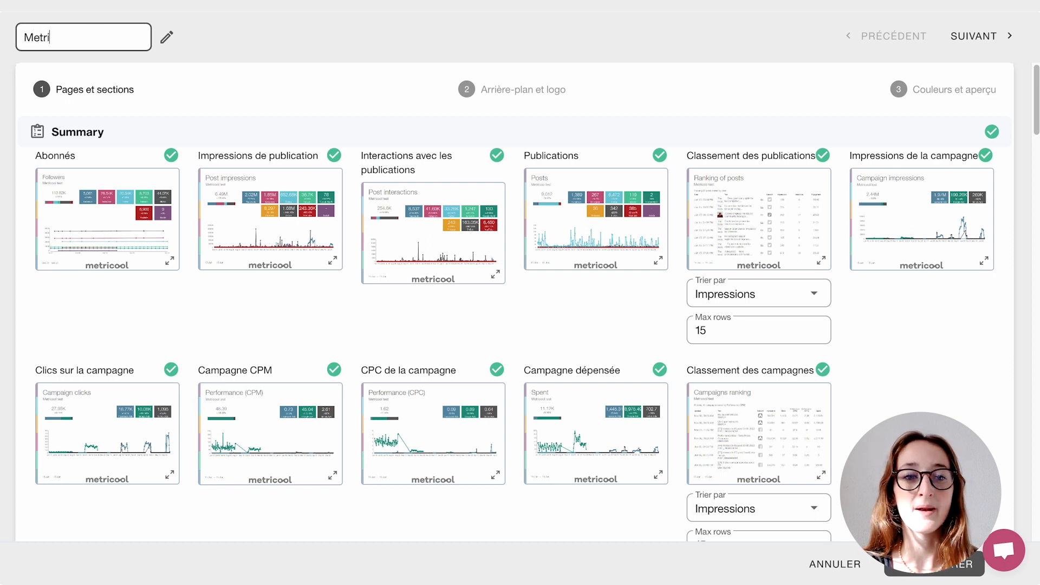
{"action": "type", "text": "cool Rapp"}
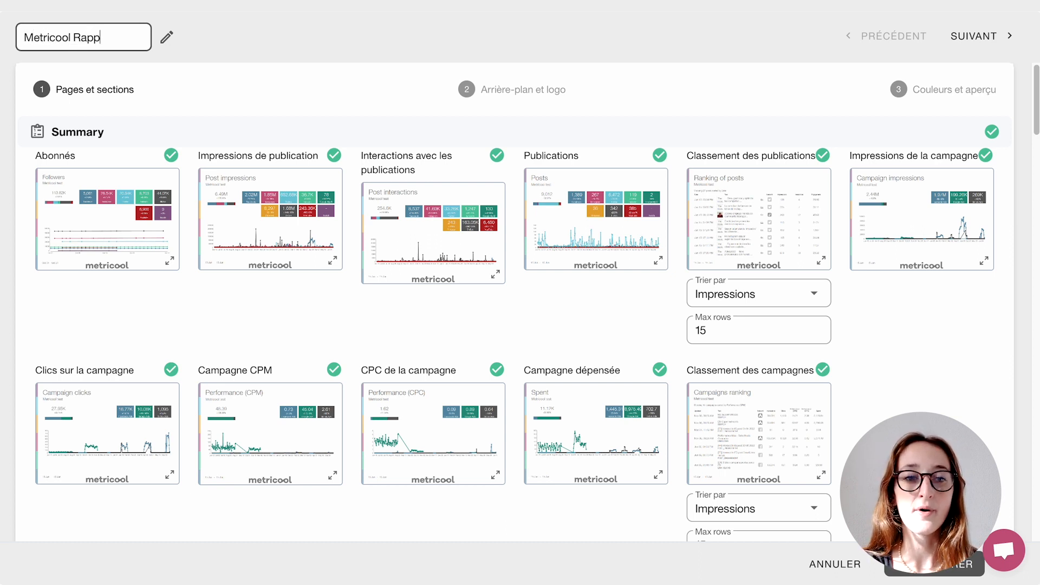
{"action": "type", "text": "ort 202"}
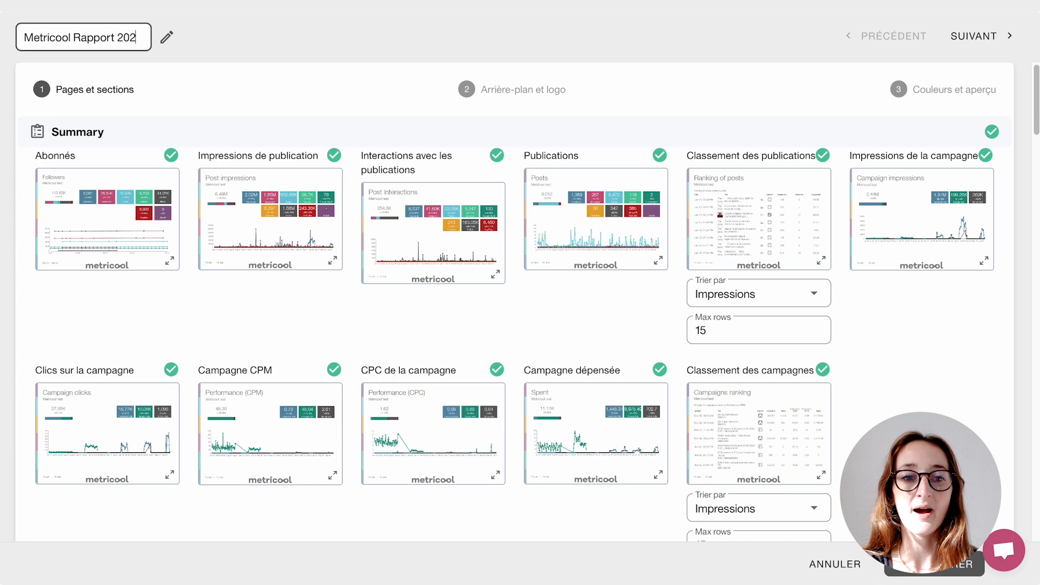
{"action": "type", "text": "2"}
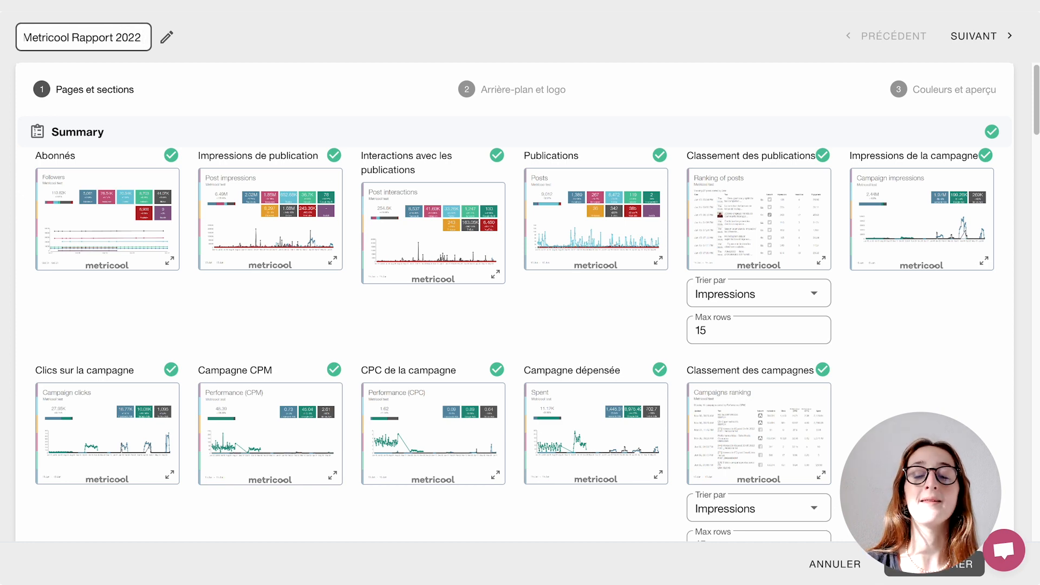
Exclude the "Impressions de publication" page from the Summary section, and include it again
{"action": "scroll", "coordinate": [108, 180], "scroll_direction": "down", "scroll_amount": 1}
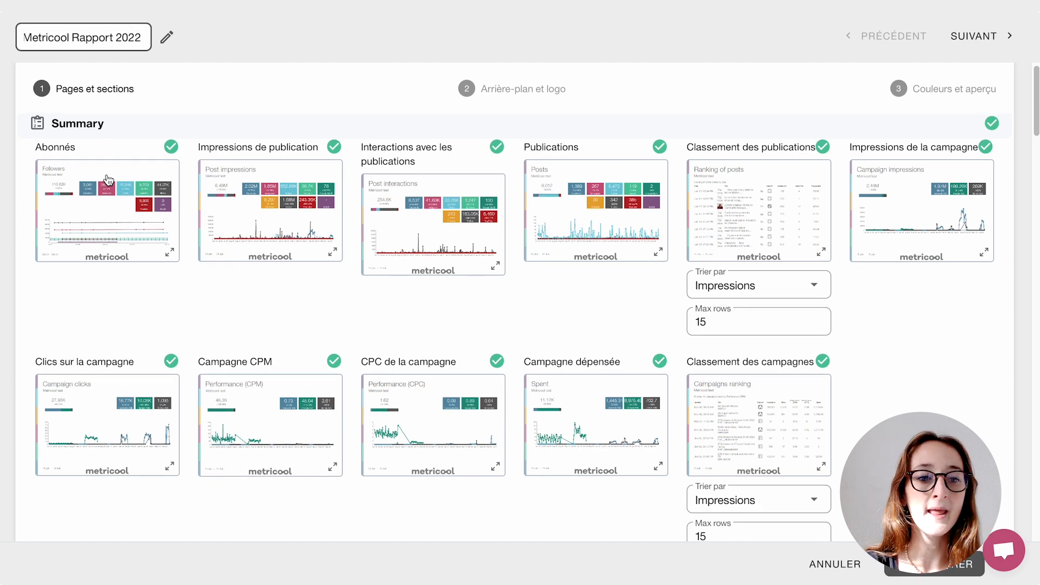
{"action": "scroll", "coordinate": [81, 171], "scroll_direction": "up", "scroll_amount": 1}
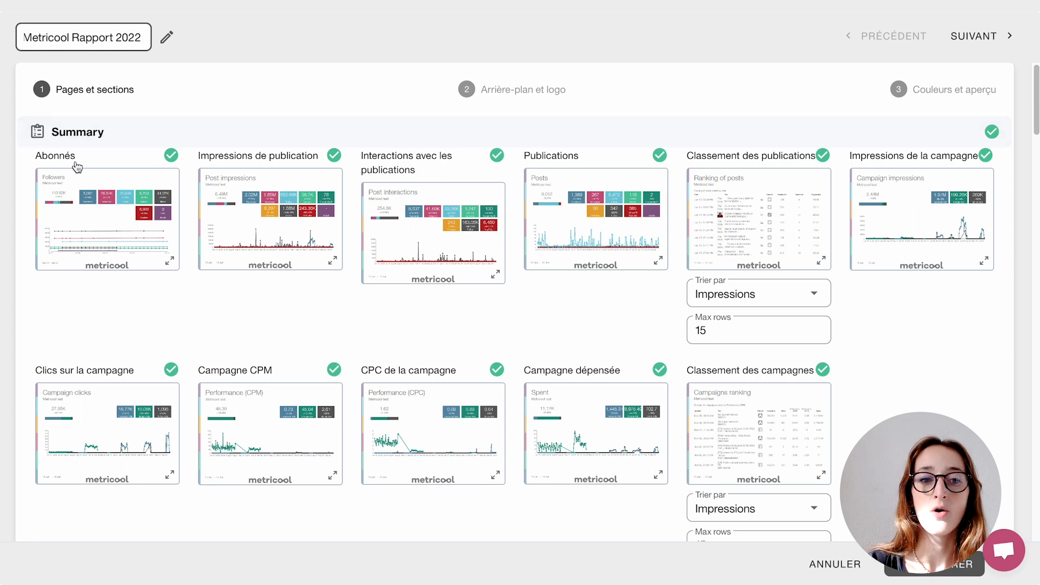
{"action": "left_click", "coordinate": [331, 160]}
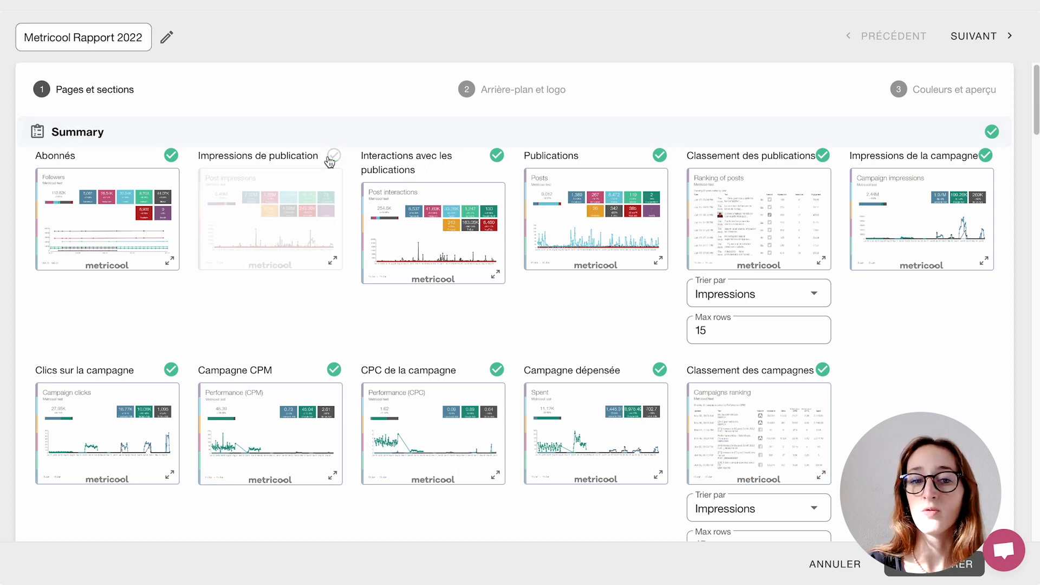
{"action": "left_click", "coordinate": [330, 160]}
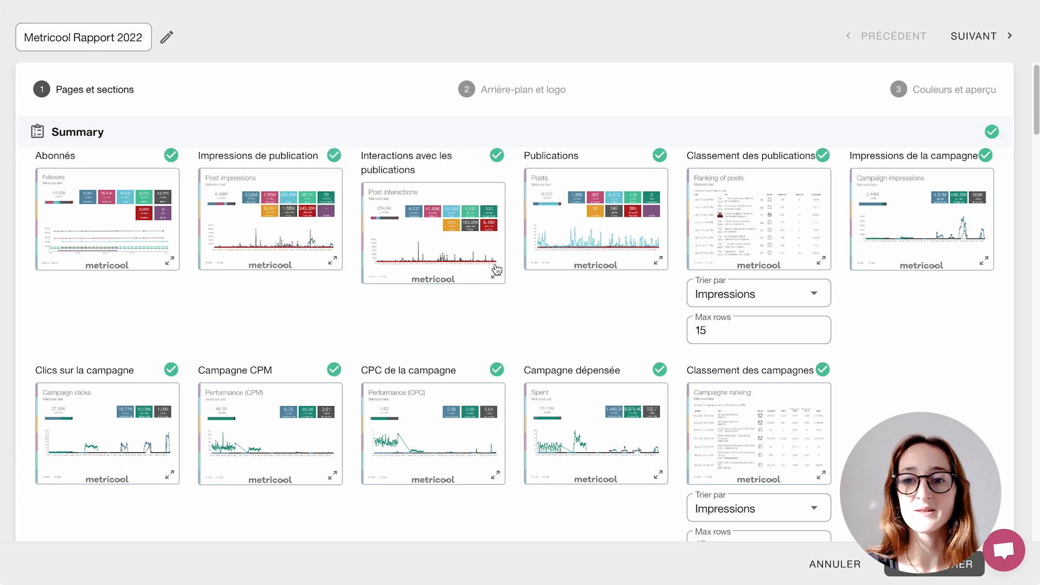
Examine the template pages offered for Summary, Web / Blog and each social network, including their sorting and maximum row options
{"action": "scroll", "coordinate": [603, 320], "scroll_direction": "down", "scroll_amount": 2}
{"action": "scroll", "coordinate": [710, 211], "scroll_direction": "up", "scroll_amount": 1}
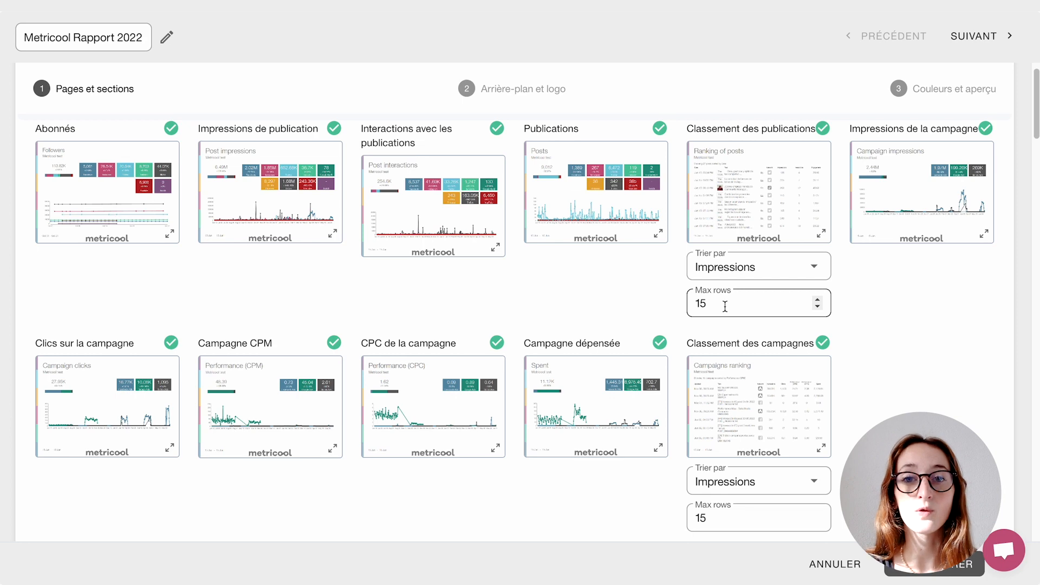
{"action": "scroll", "coordinate": [736, 218], "scroll_direction": "down", "scroll_amount": 3}
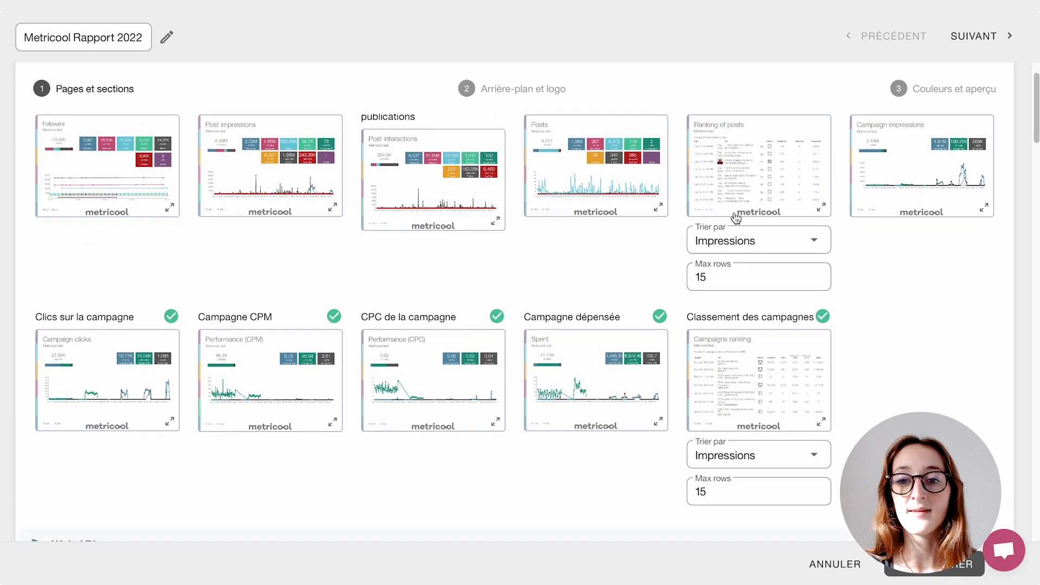
{"action": "scroll", "coordinate": [727, 308], "scroll_direction": "down", "scroll_amount": 1}
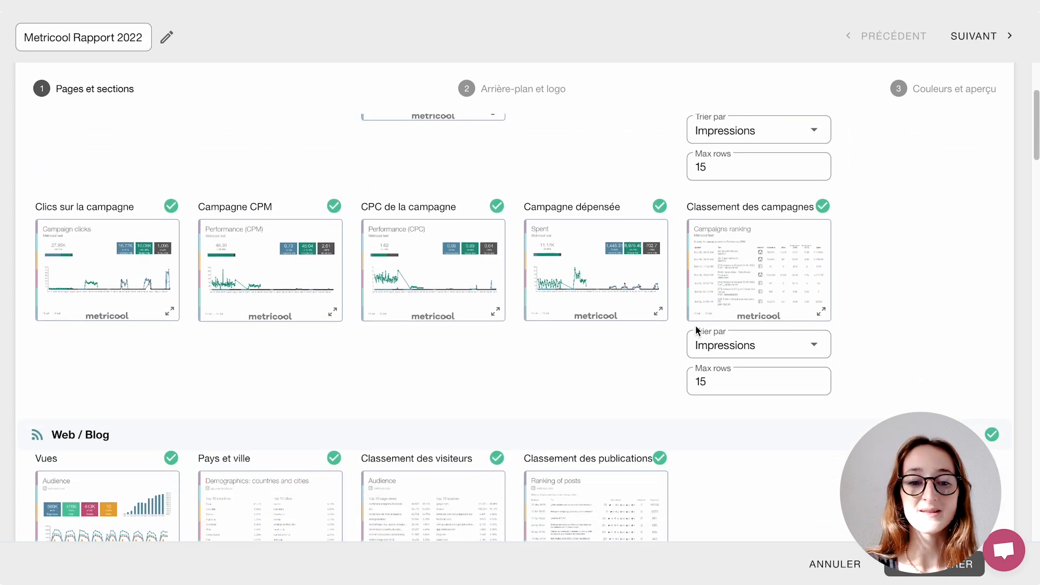
{"action": "scroll", "coordinate": [508, 225], "scroll_direction": "up", "scroll_amount": 3}
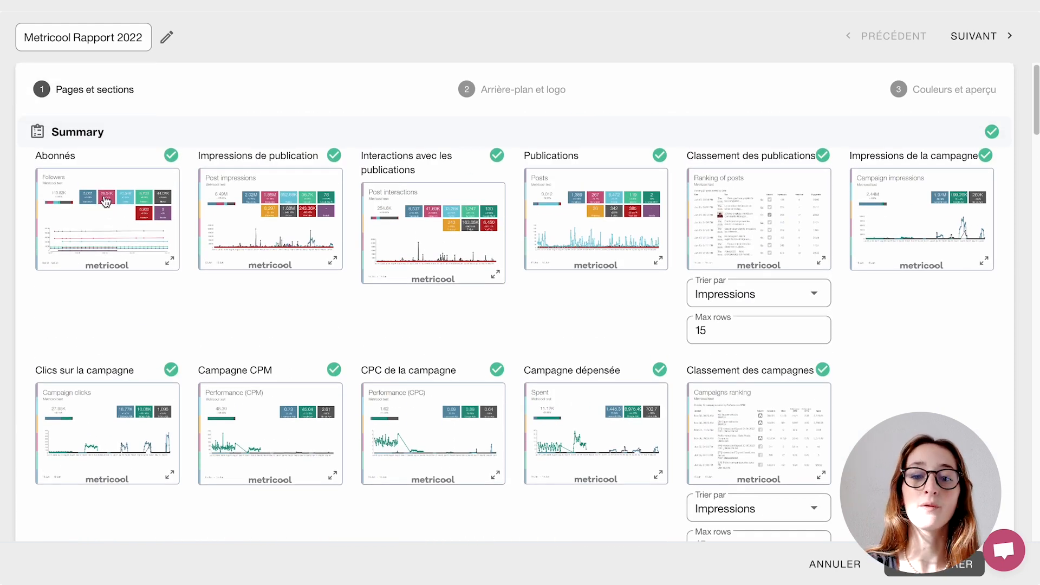
{"action": "scroll", "coordinate": [105, 201], "scroll_direction": "down", "scroll_amount": 8}
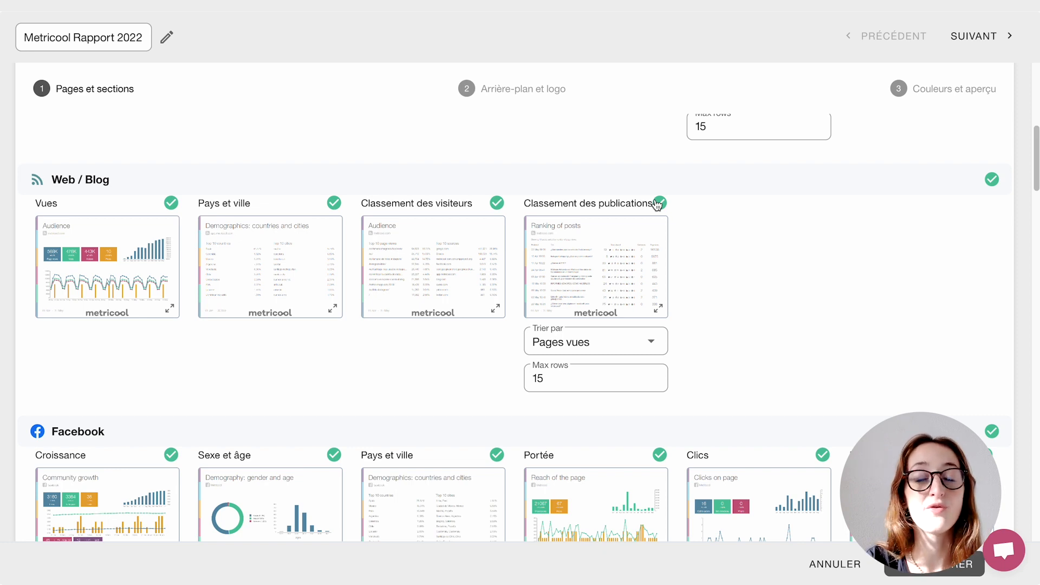
{"action": "scroll", "coordinate": [657, 205], "scroll_direction": "down", "scroll_amount": 1}
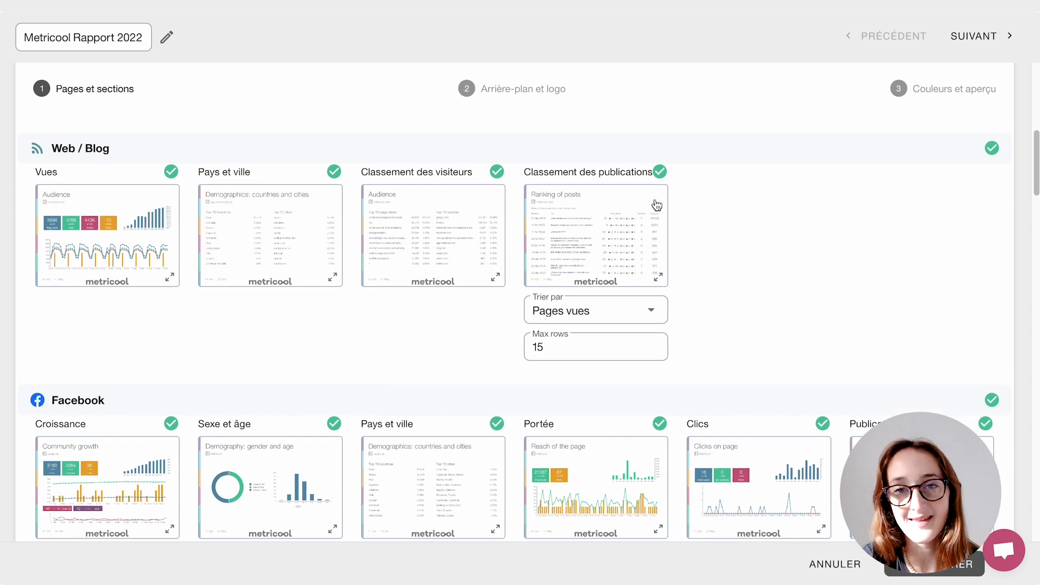
{"action": "scroll", "coordinate": [657, 205], "scroll_direction": "down", "scroll_amount": 10}
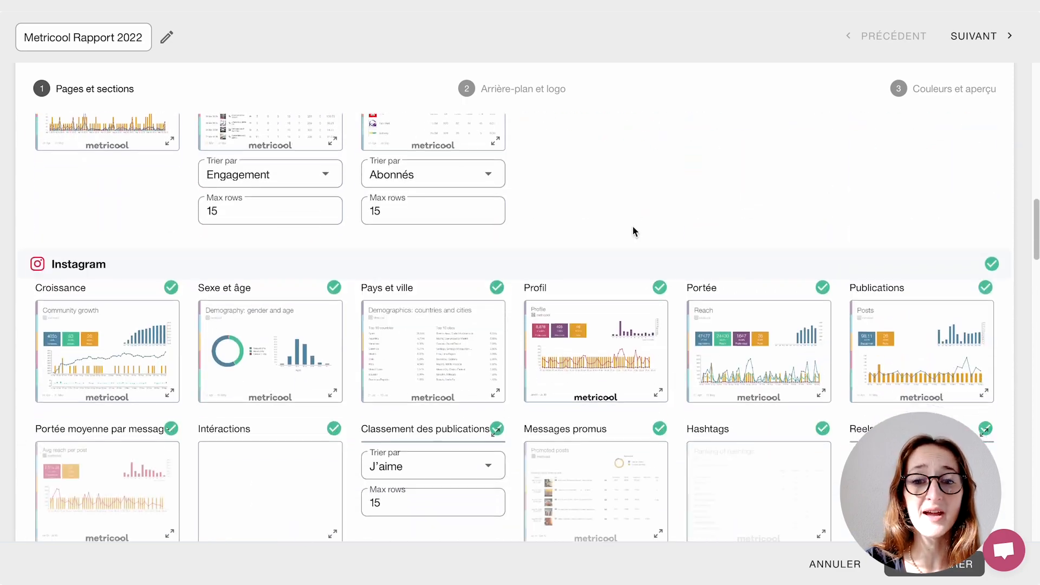
{"action": "scroll", "coordinate": [635, 232], "scroll_direction": "down", "scroll_amount": 15}
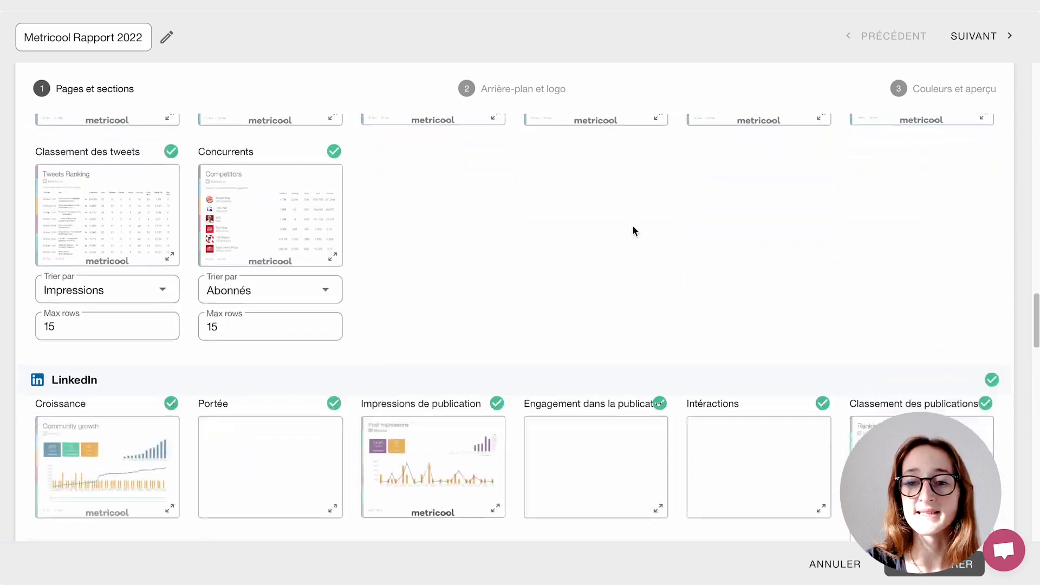
{"action": "scroll", "coordinate": [635, 231], "scroll_direction": "down", "scroll_amount": 16}
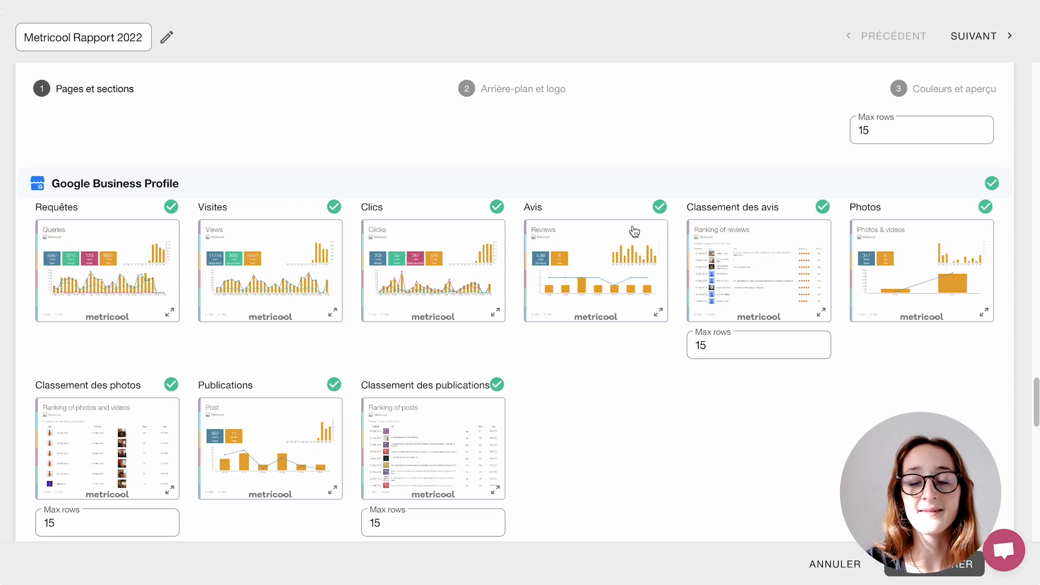
{"action": "scroll", "coordinate": [635, 231], "scroll_direction": "up", "scroll_amount": 20}
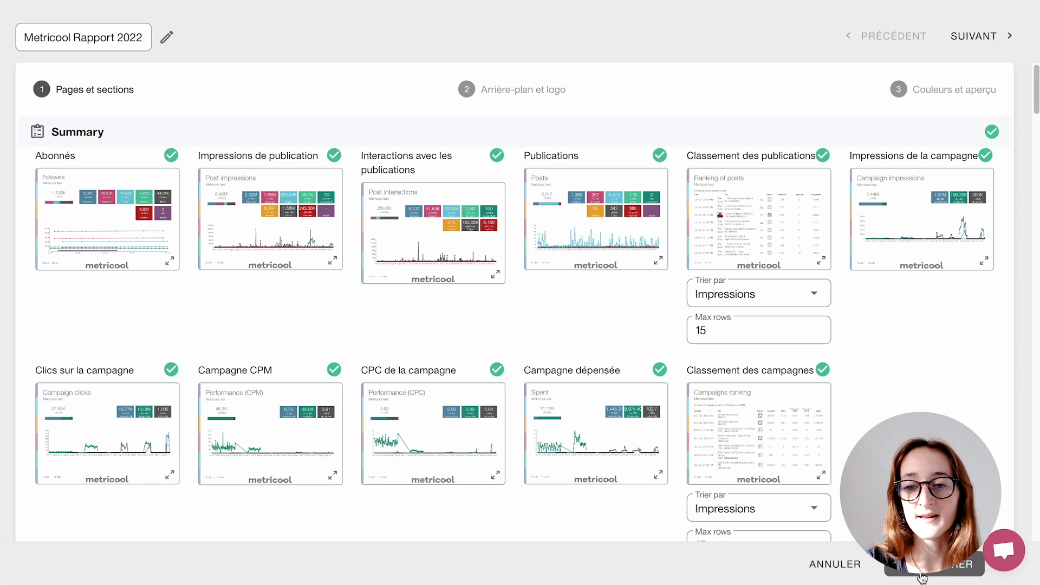
Open the template's "Arrière-plan et logo" stage and review its logo, cover, body background and title settings with the preview
{"action": "left_click", "coordinate": [500, 92]}
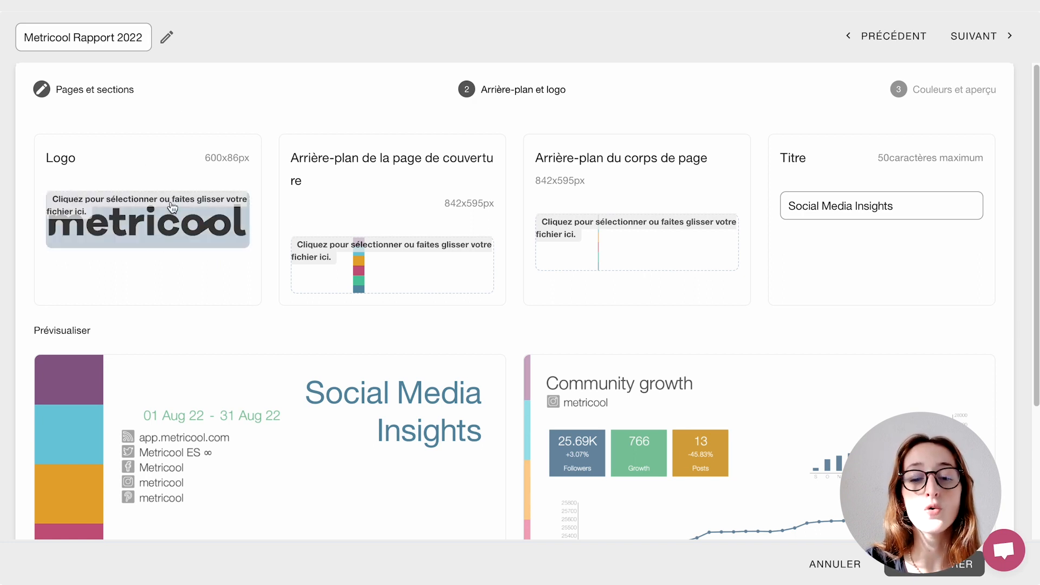
{"action": "left_click_drag", "start_coordinate": [318, 160], "coordinate": [404, 209]}
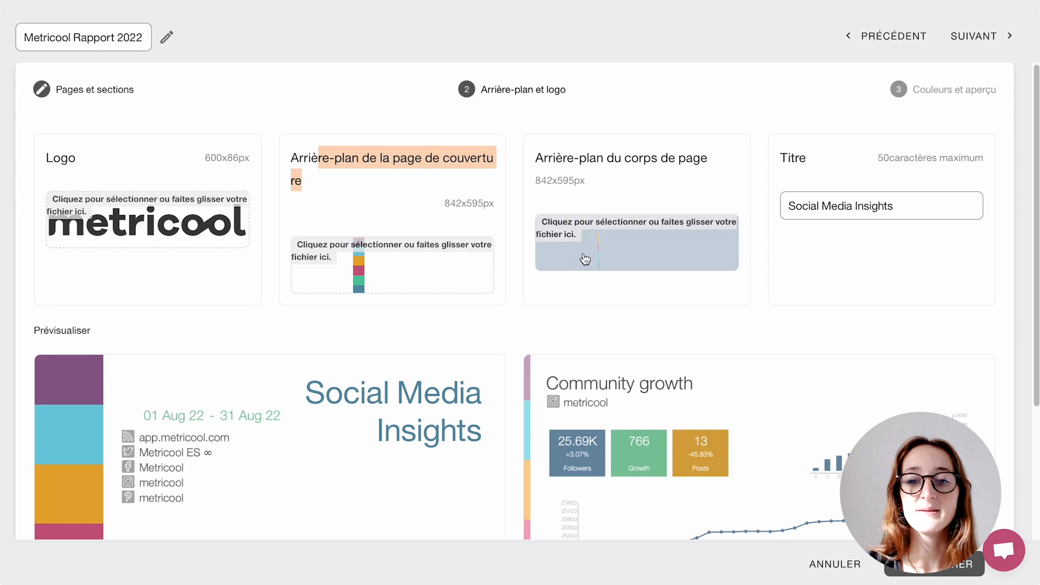
{"action": "scroll", "coordinate": [729, 309], "scroll_direction": "down", "scroll_amount": 3}
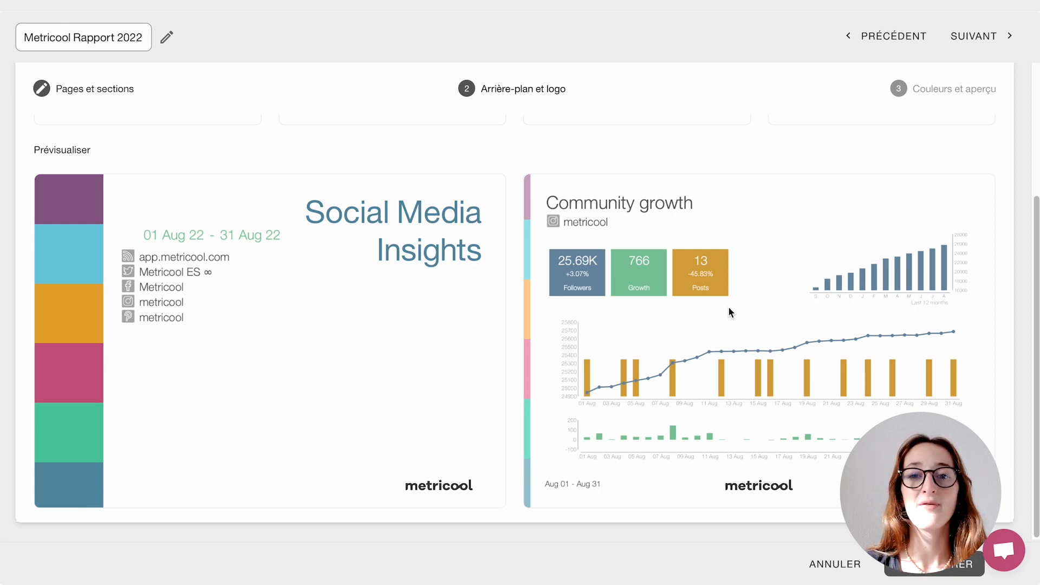
{"action": "scroll", "coordinate": [759, 310], "scroll_direction": "up", "scroll_amount": 2}
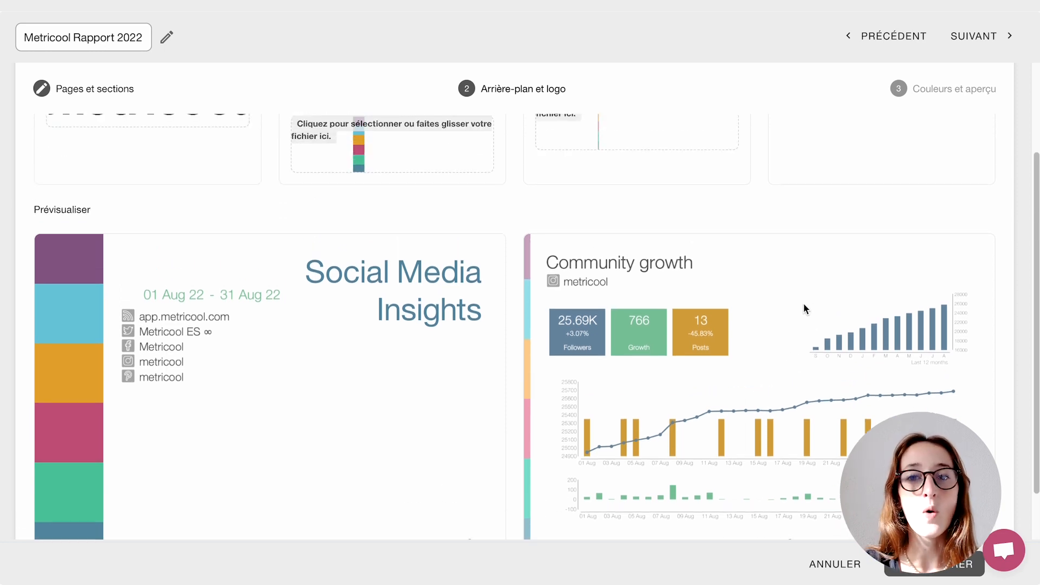
{"action": "scroll", "coordinate": [804, 308], "scroll_direction": "up", "scroll_amount": 4}
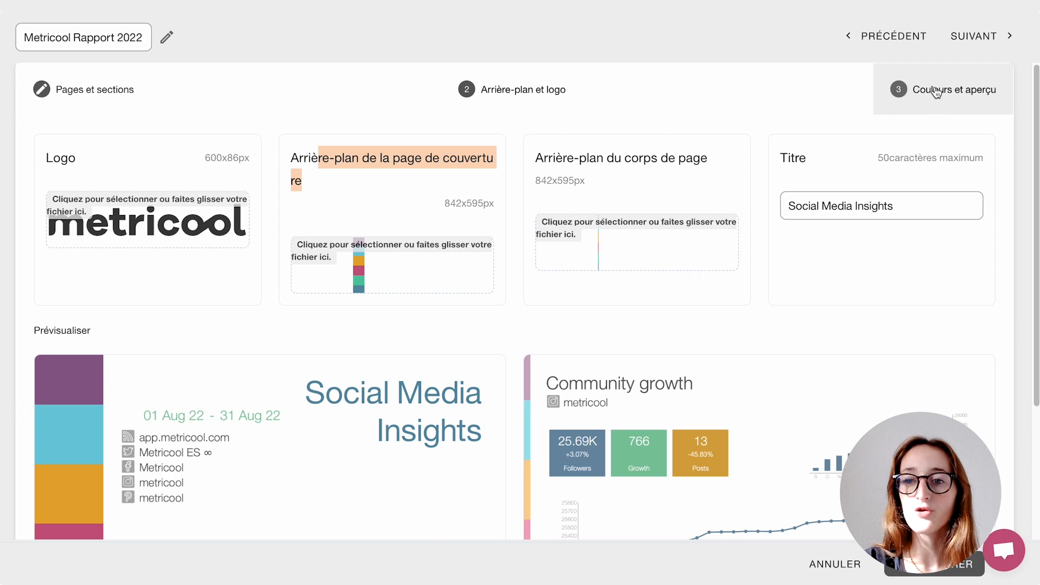
Review the template's "Couleurs et aperçu" stage with its colour palette and chart preview, and save the template
{"action": "left_click", "coordinate": [937, 92]}
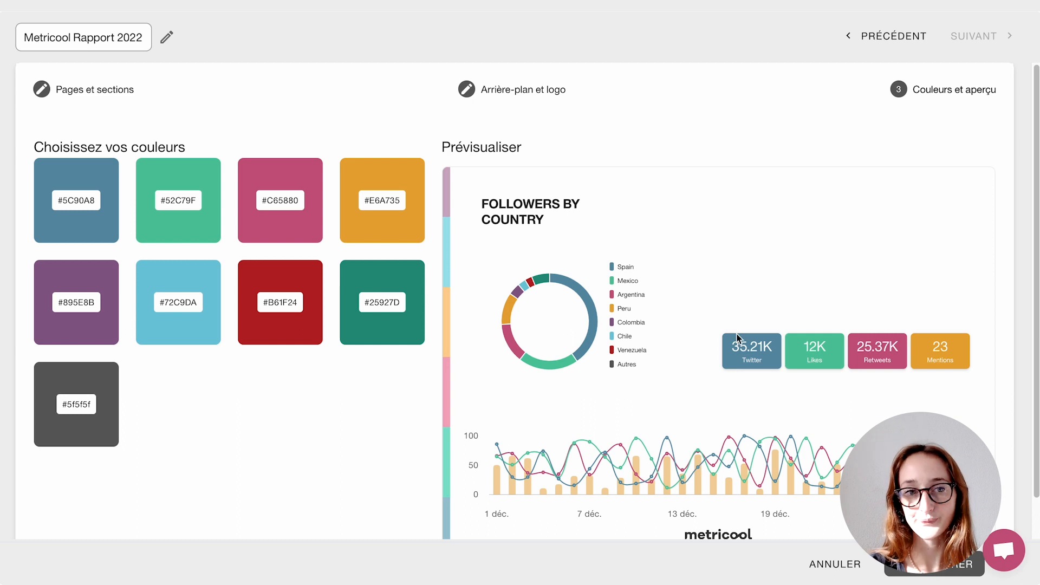
{"action": "scroll", "coordinate": [871, 146], "scroll_direction": "down", "scroll_amount": 1}
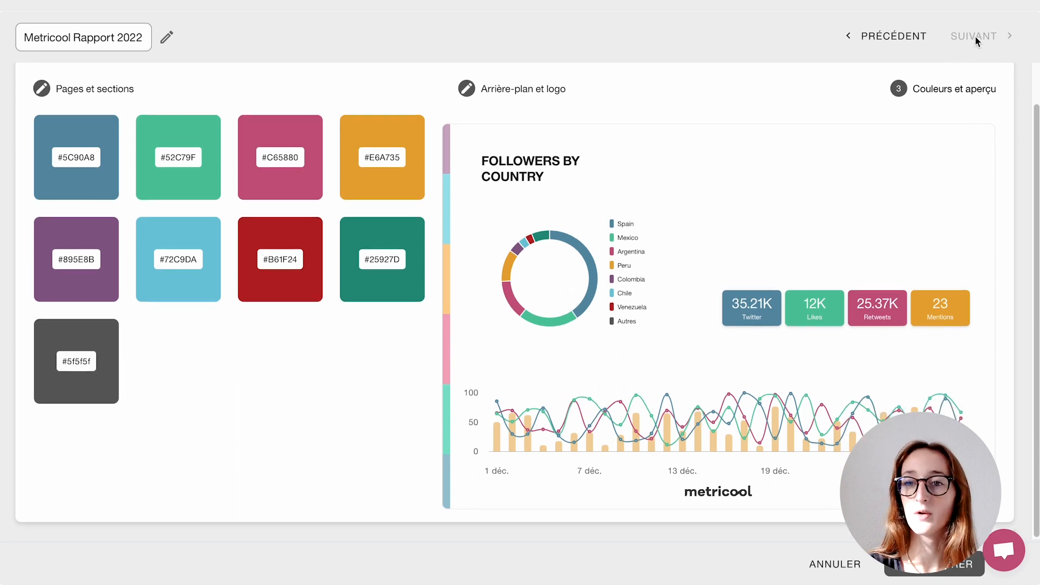
{"action": "left_click", "coordinate": [919, 574]}
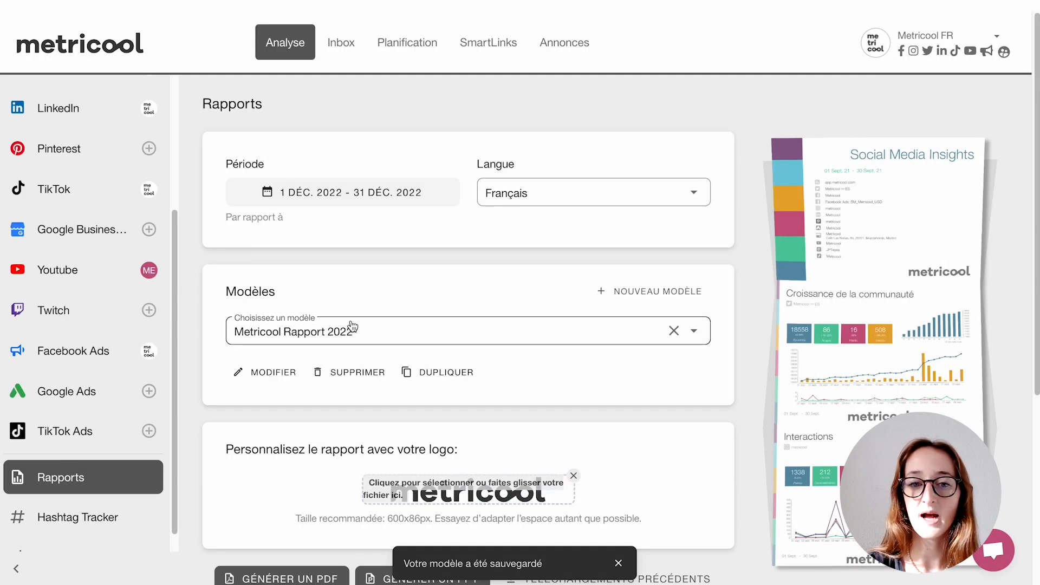
Generate a PDF report from the saved template and download the upper of the two PDF reports dated 5 janv. 2023 13:57
{"action": "scroll", "coordinate": [631, 552], "scroll_direction": "down", "scroll_amount": 5}
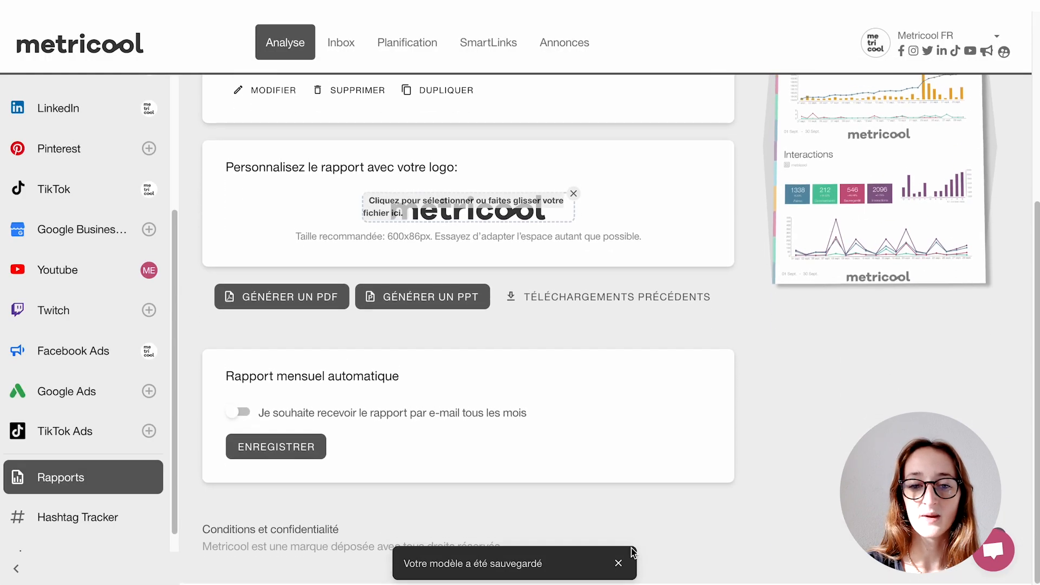
{"action": "scroll", "coordinate": [248, 333], "scroll_direction": "up", "scroll_amount": 1}
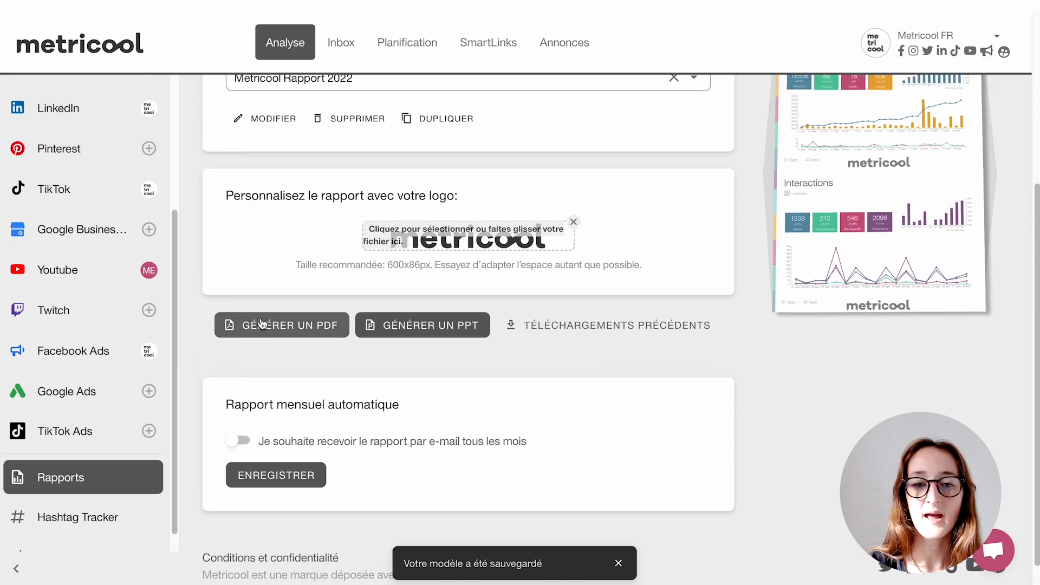
{"action": "left_click", "coordinate": [262, 324]}
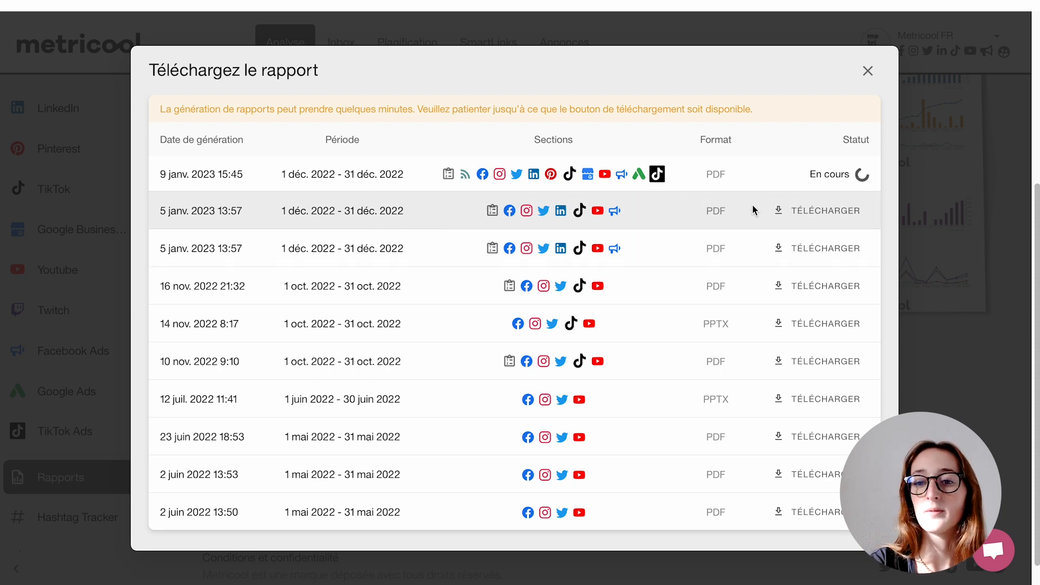
{"action": "left_click", "coordinate": [787, 210]}
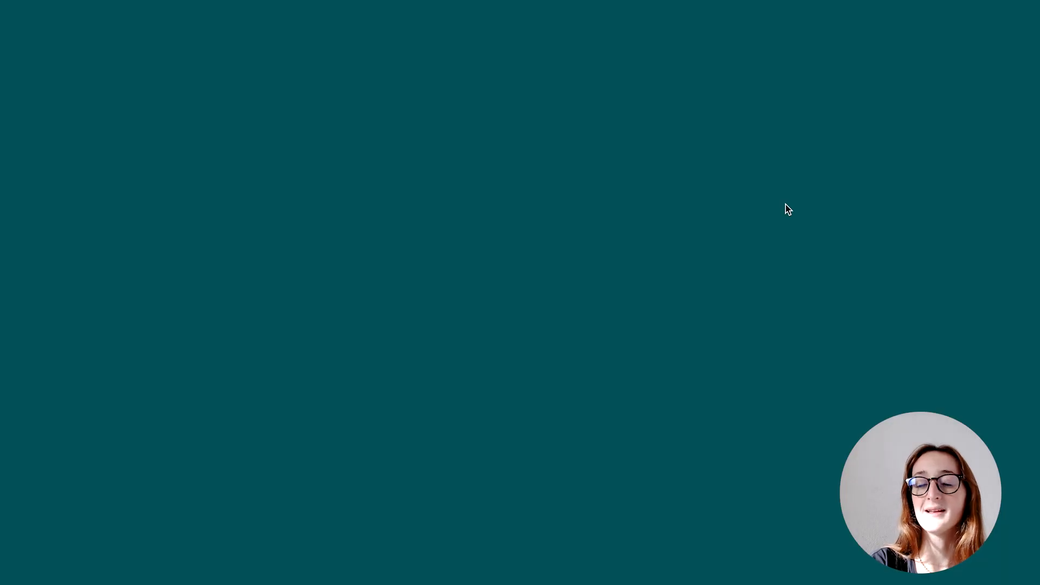